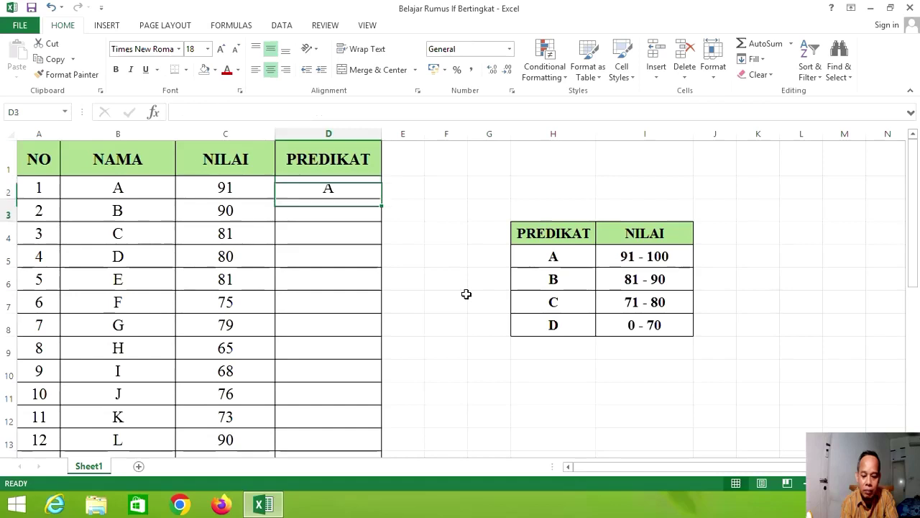
Fill D2's nested IF grade formula down to D27 and scroll to check the grades.
key(Up)
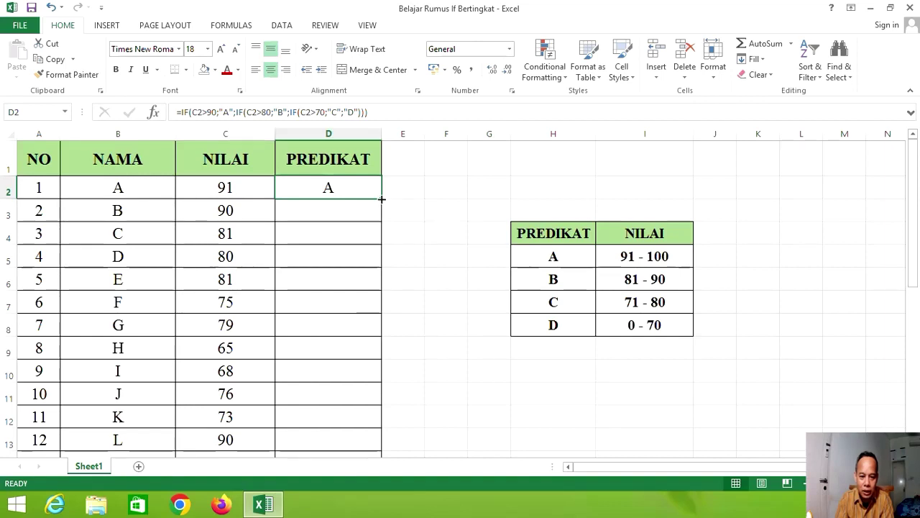
double_click(383, 200)
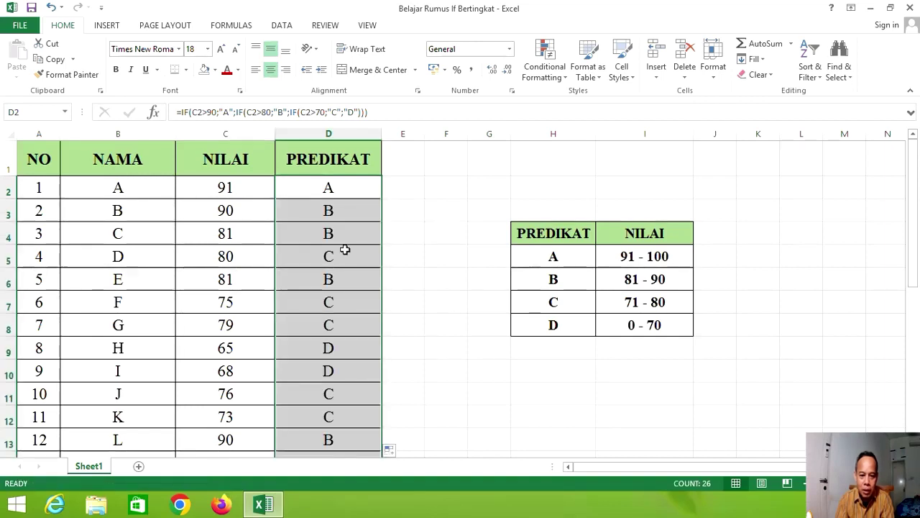
click(403, 256)
scroll(453, 326, down, 3)
scroll(464, 331, down, 3)
scroll(464, 331, down, 2)
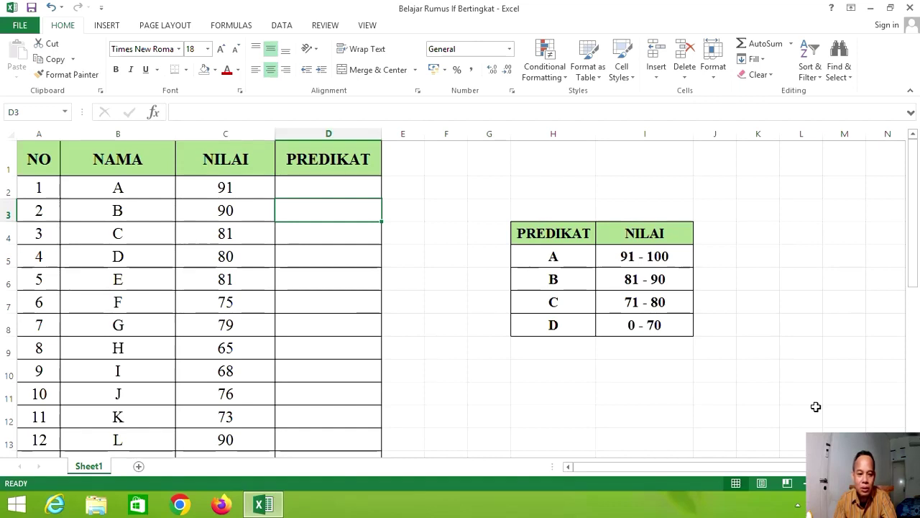
click(235, 190)
scroll(304, 314, down, 2)
scroll(297, 335, down, 3)
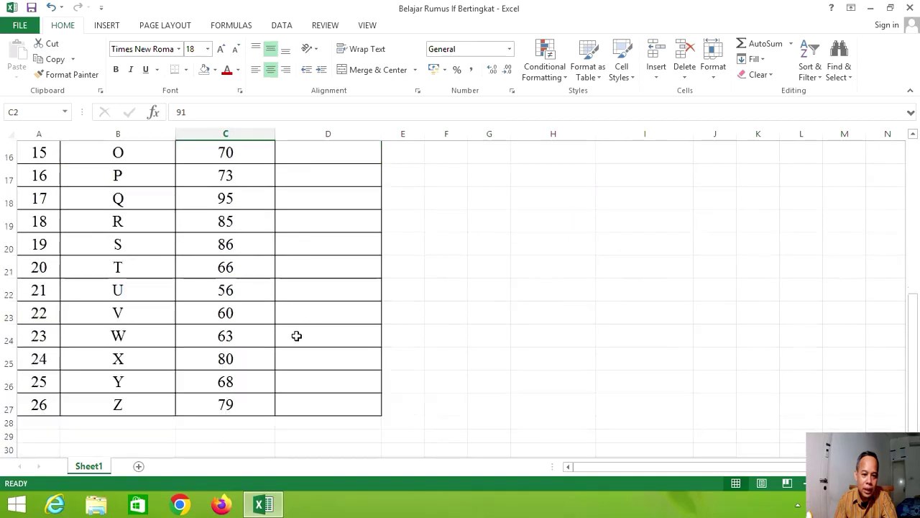
scroll(297, 335, up, 2)
scroll(296, 336, down, 3)
scroll(297, 335, up, 6)
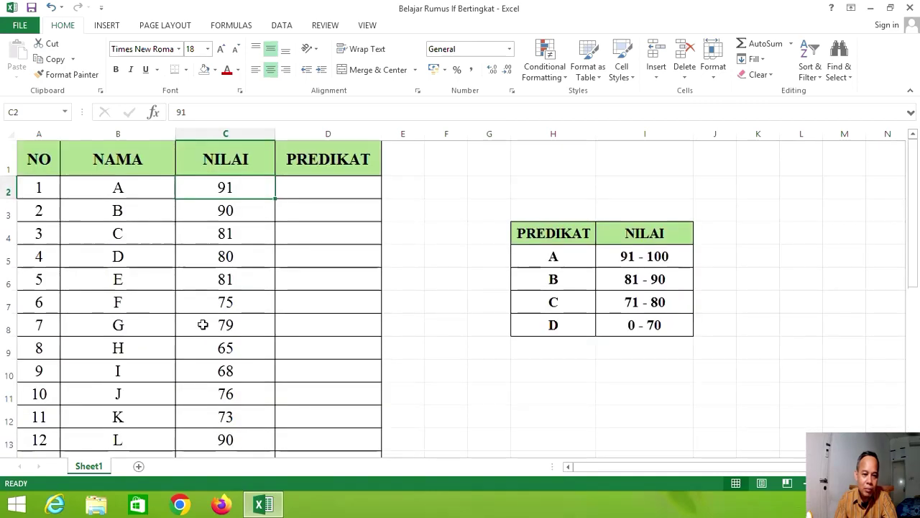
click(342, 190)
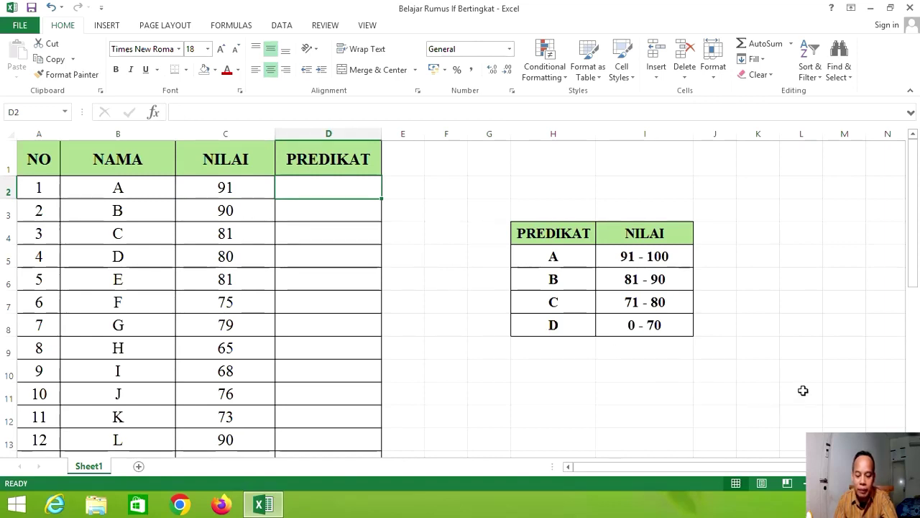
click(543, 257)
click(620, 256)
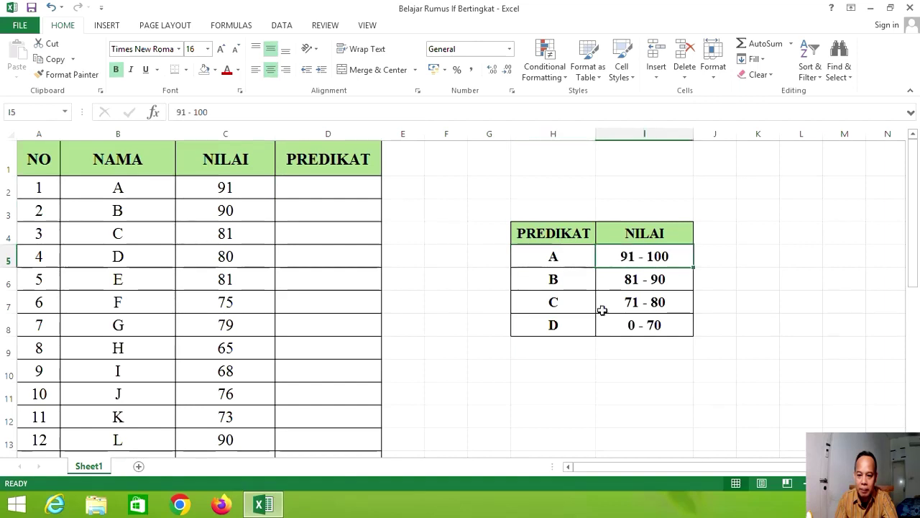
click(603, 363)
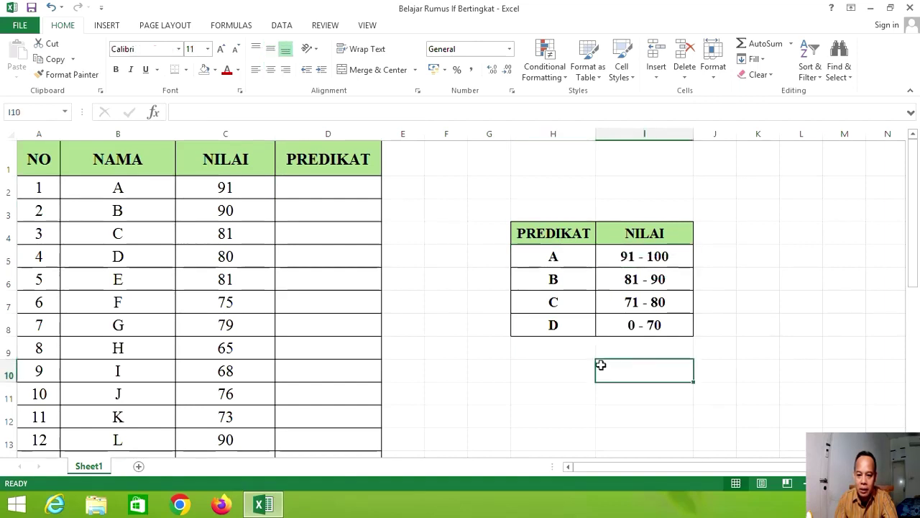
click(565, 253)
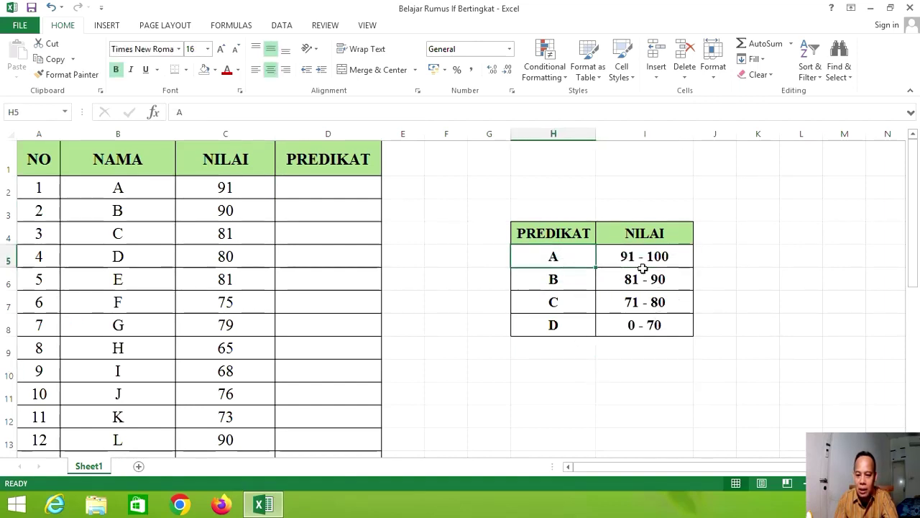
click(579, 279)
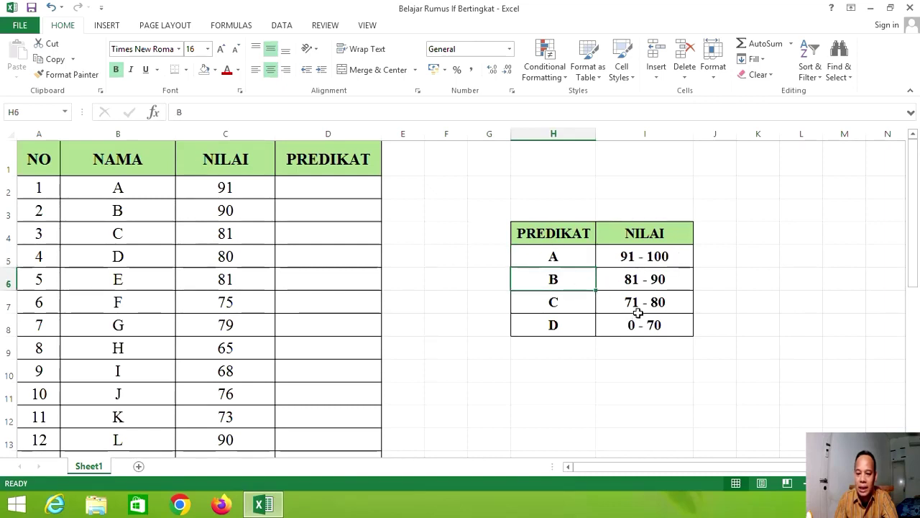
click(660, 281)
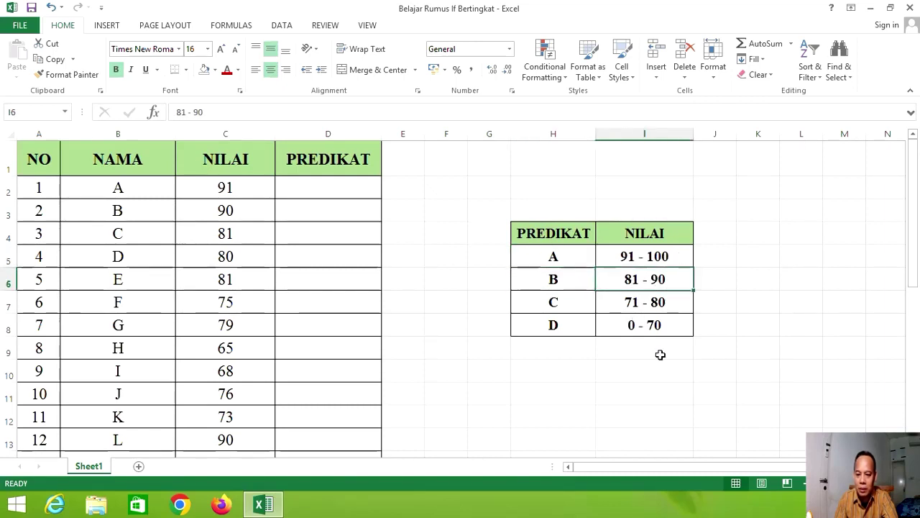
click(566, 304)
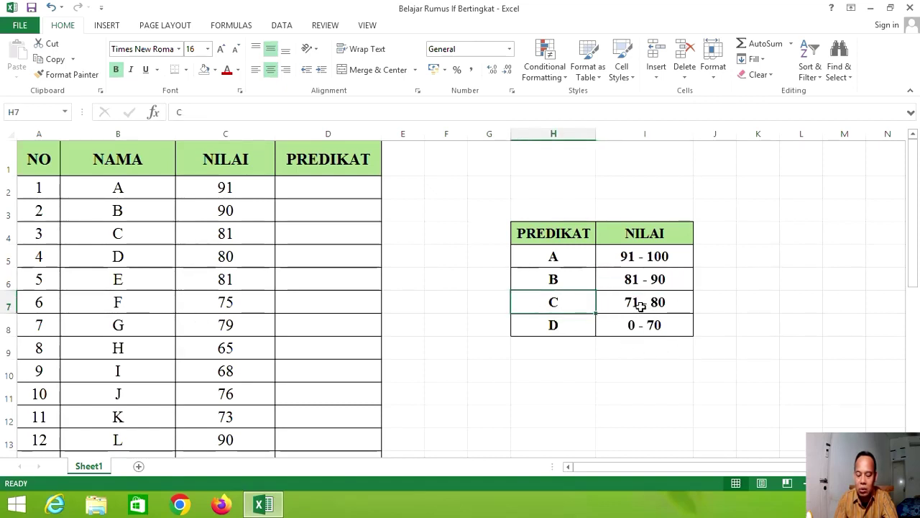
click(557, 328)
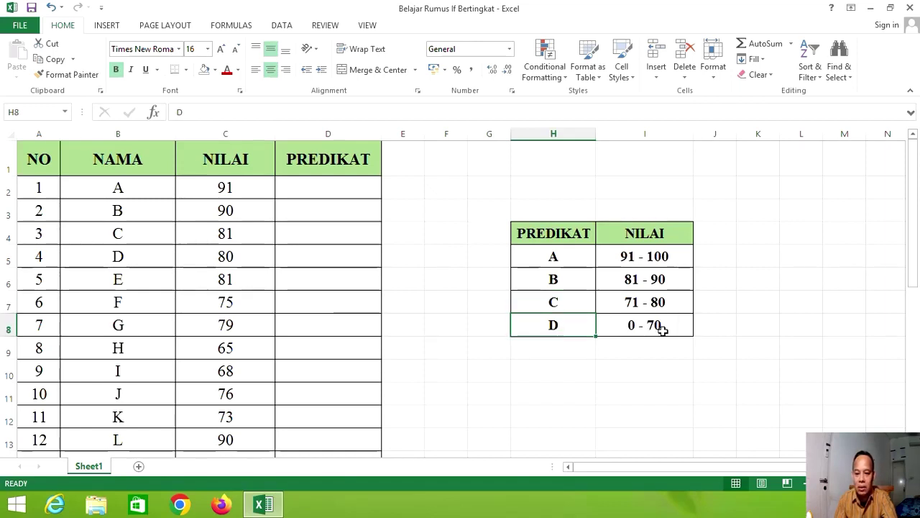
click(363, 190)
Enter =IF(C2>90;"A";IF(C2>80;"B";IF(C2>70;"C";"D"))) in D2, grading score 91 as A.
click(365, 195)
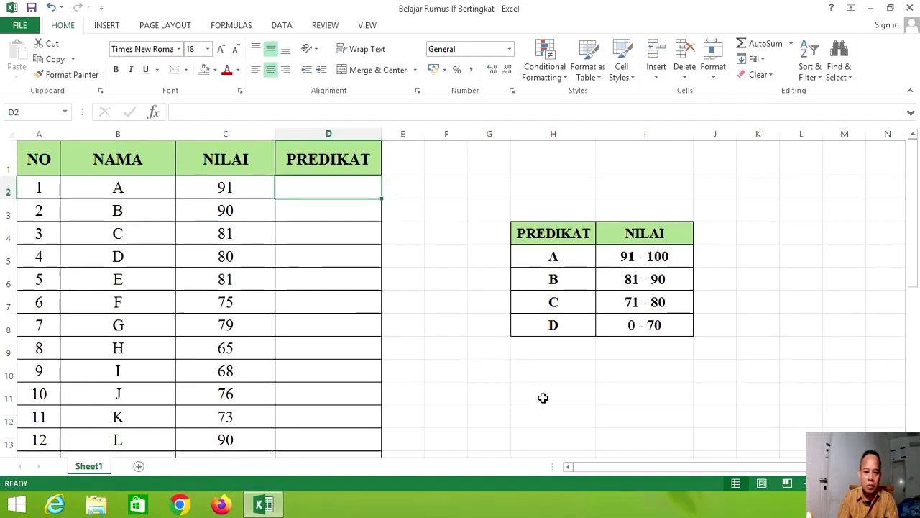
text(=)
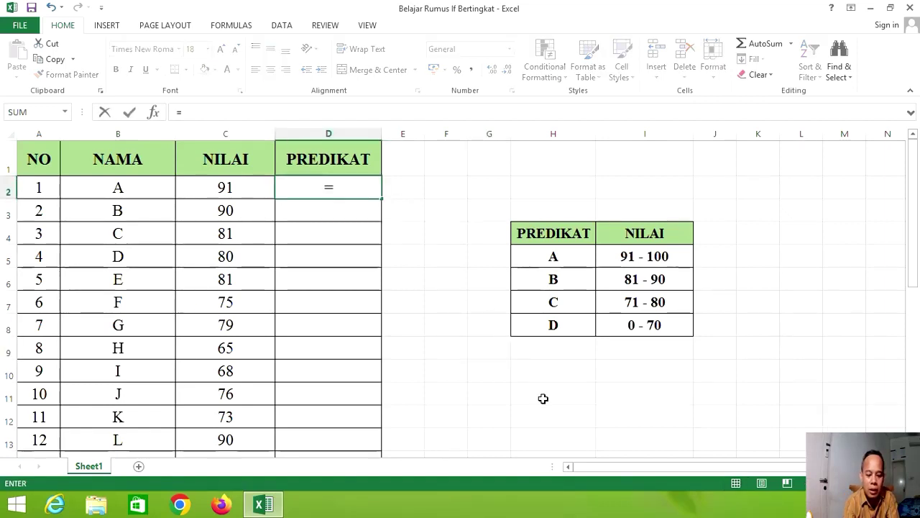
text(if()
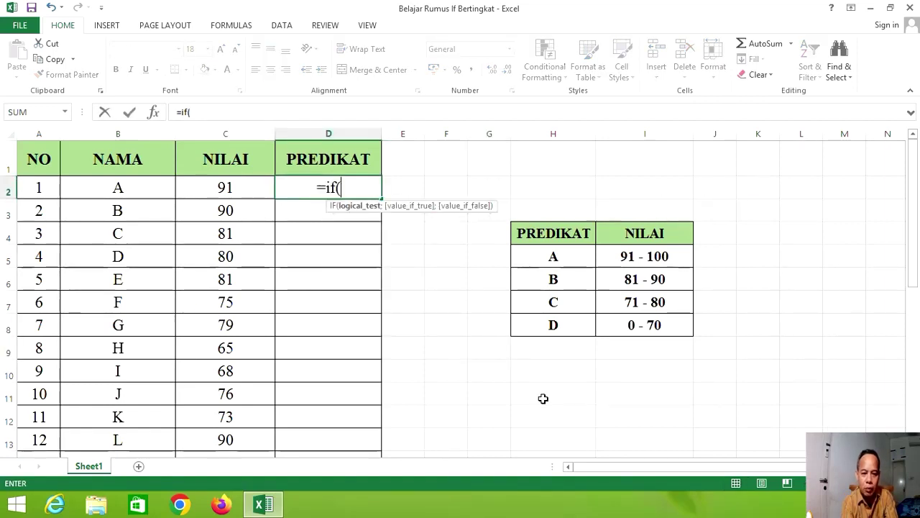
click(242, 188)
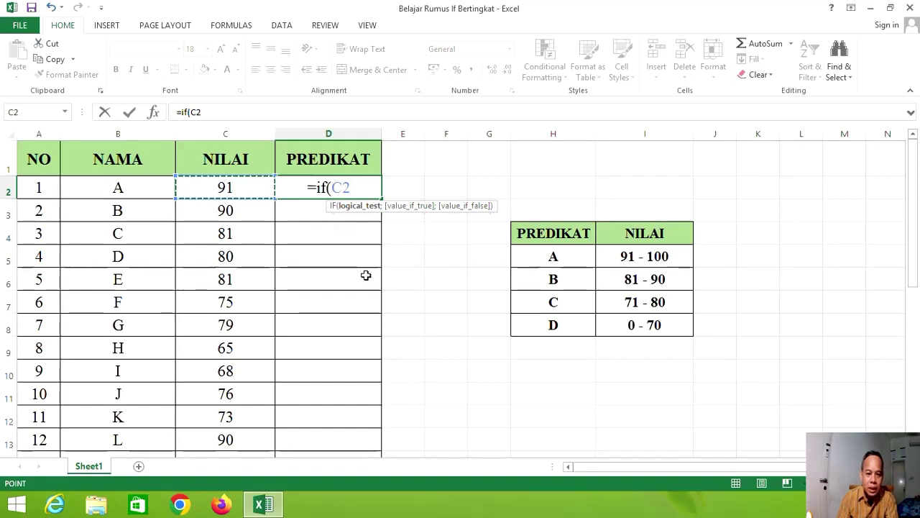
text(>)
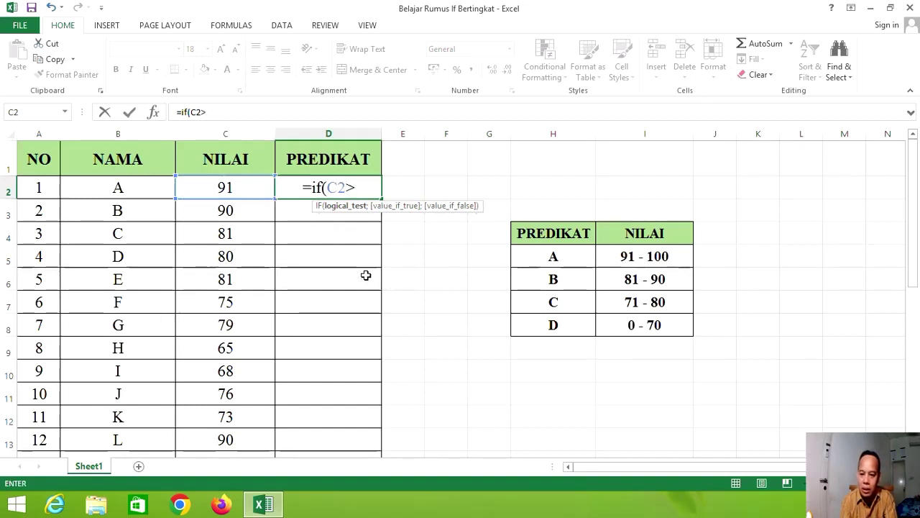
text(90)
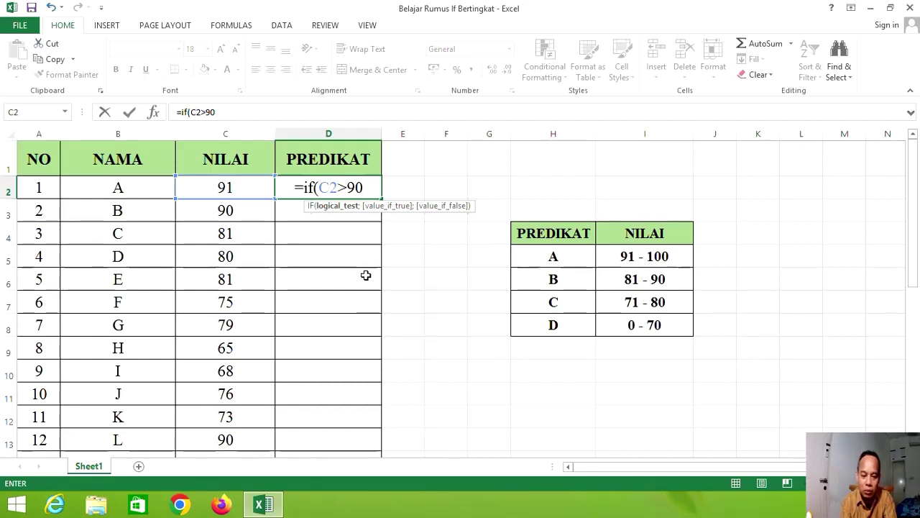
text(;)
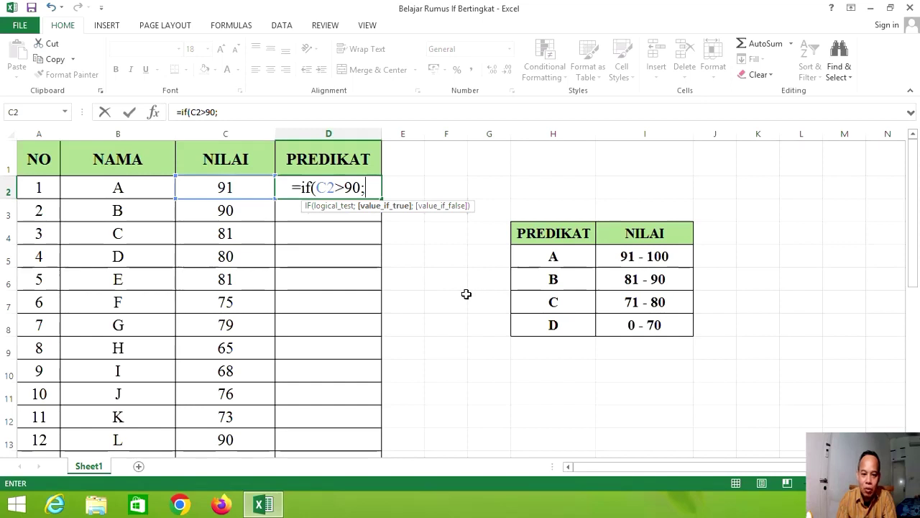
text("A)
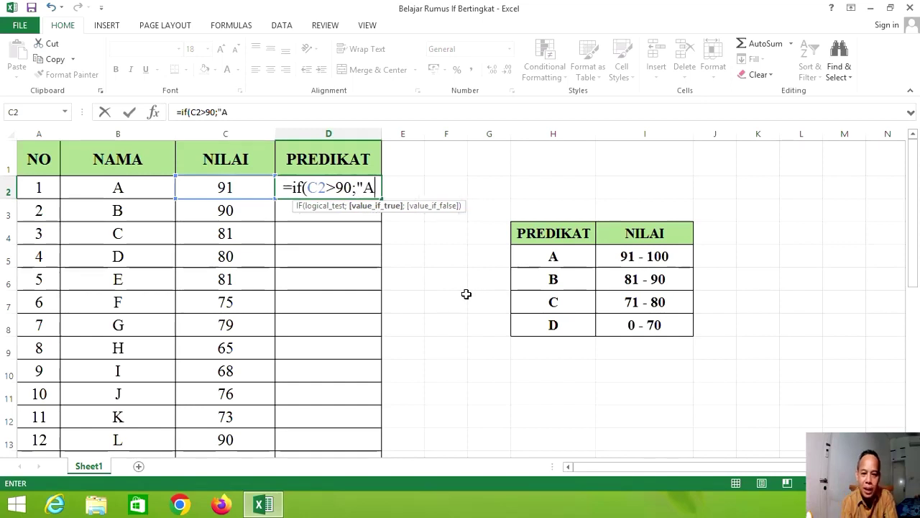
text(")
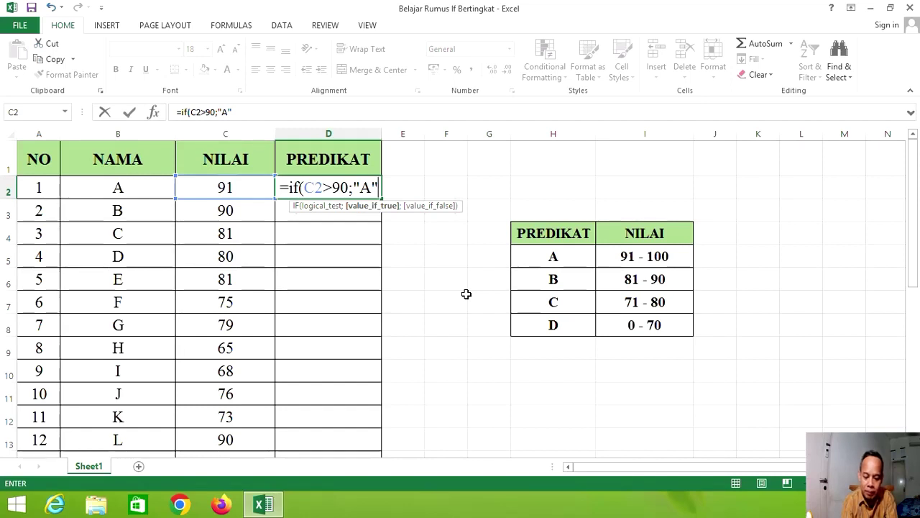
text(;)
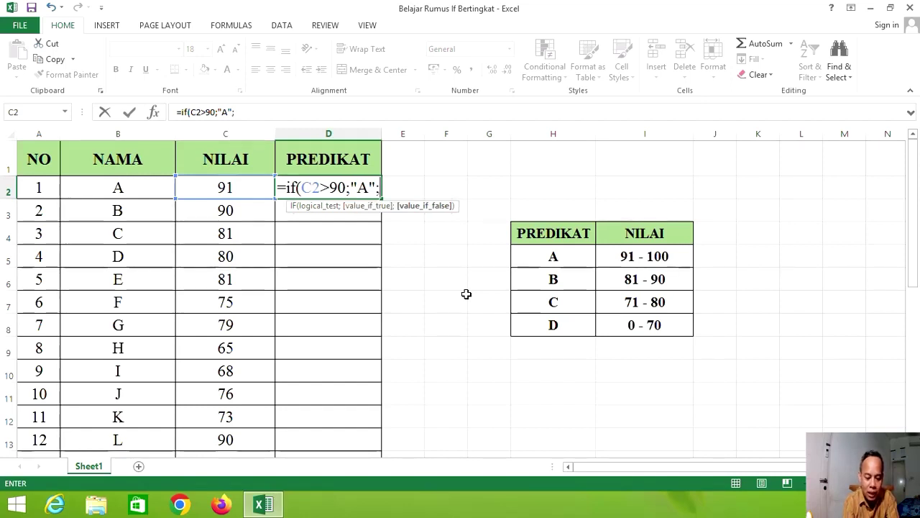
text(if)
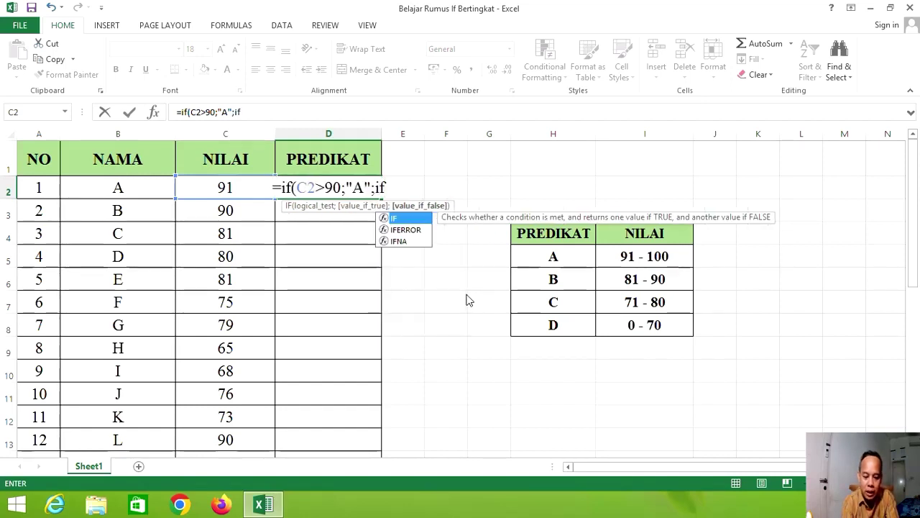
text((C)
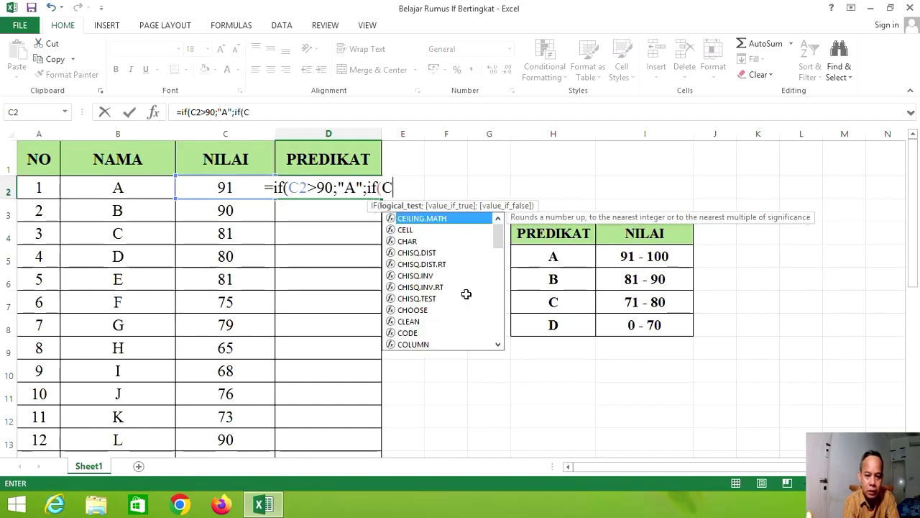
text(2)
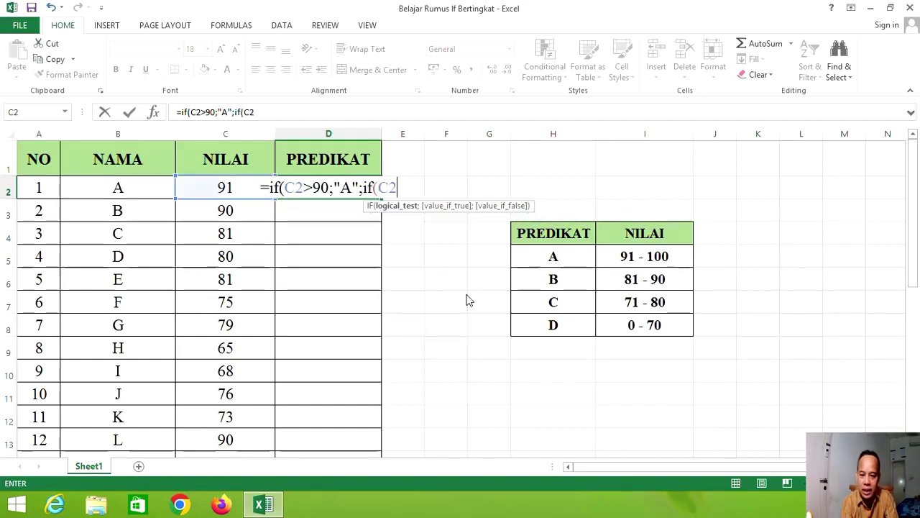
text(>80)
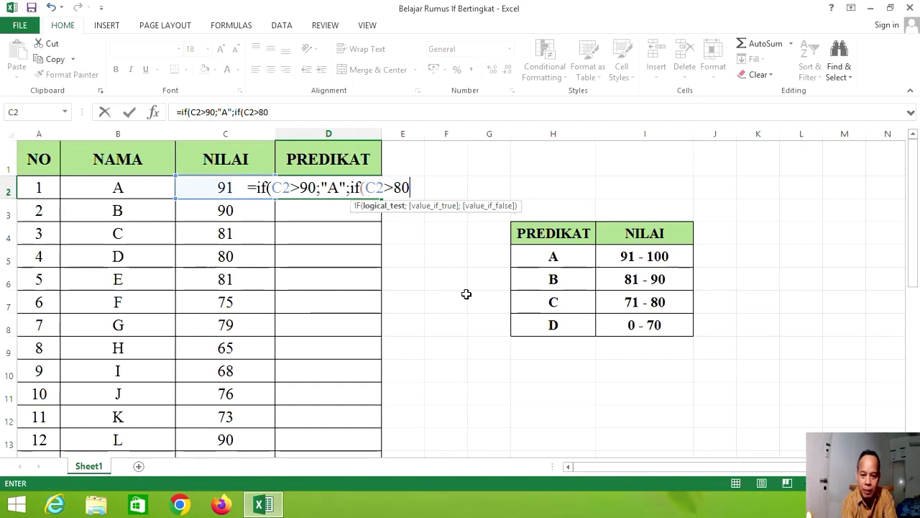
text(;)
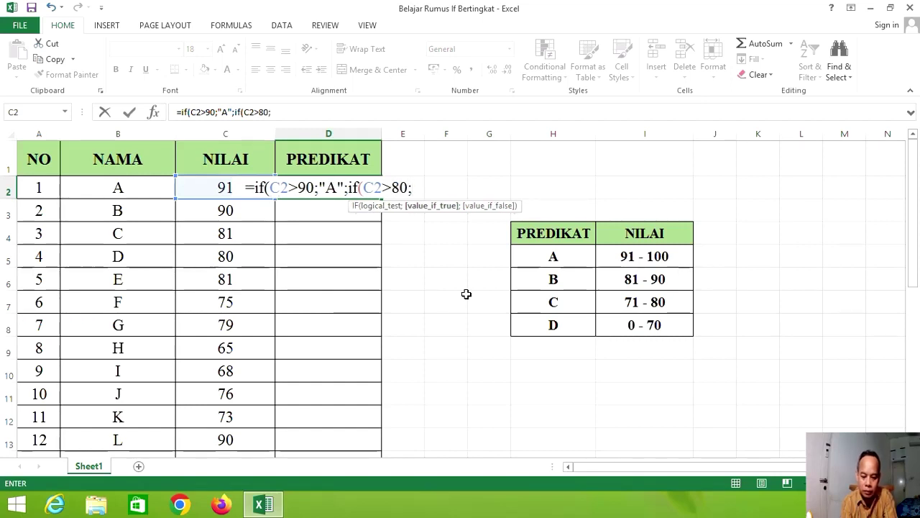
text(")
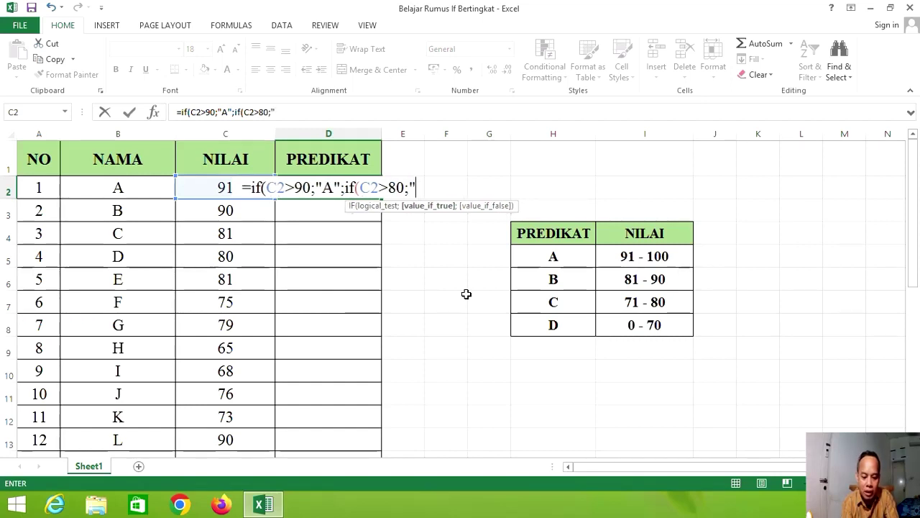
text(B")
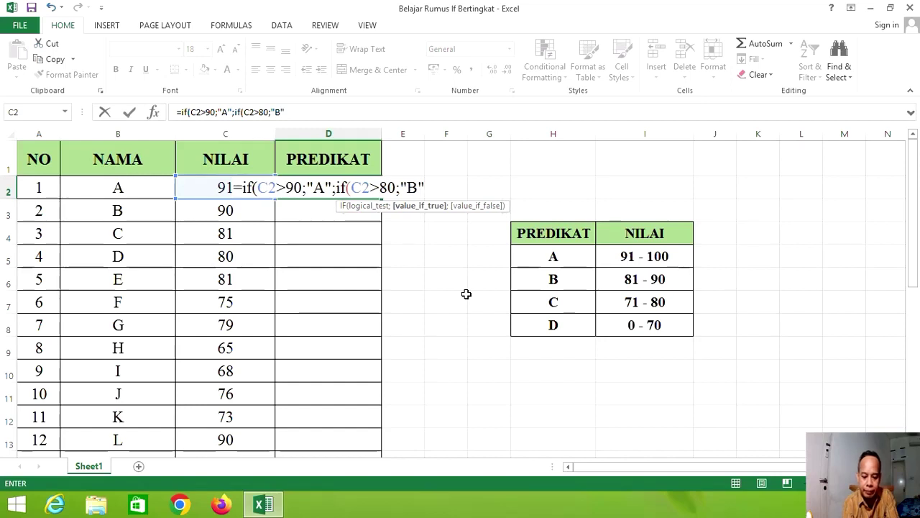
text(;)
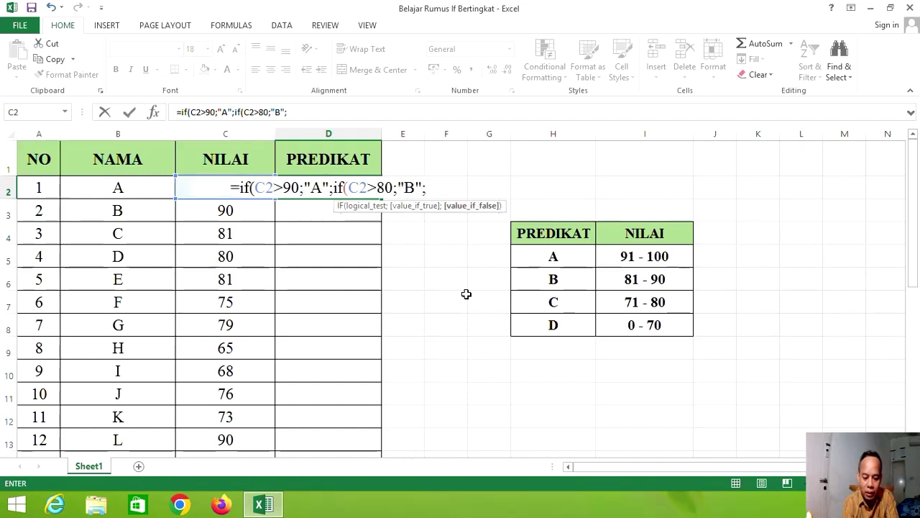
text(if)
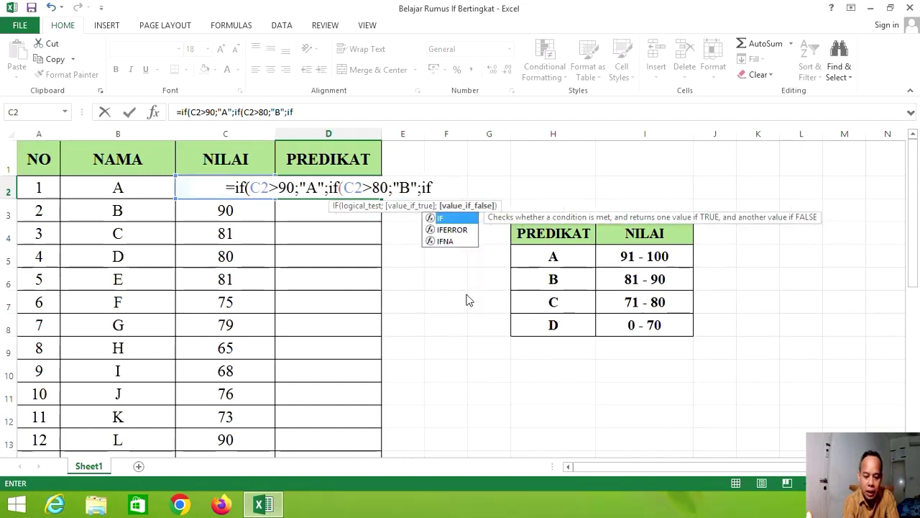
text((C2)
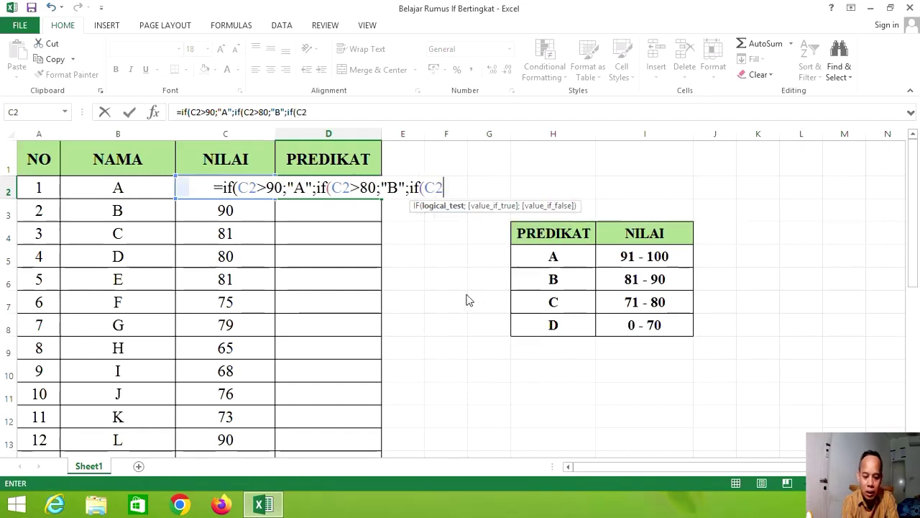
text(>)
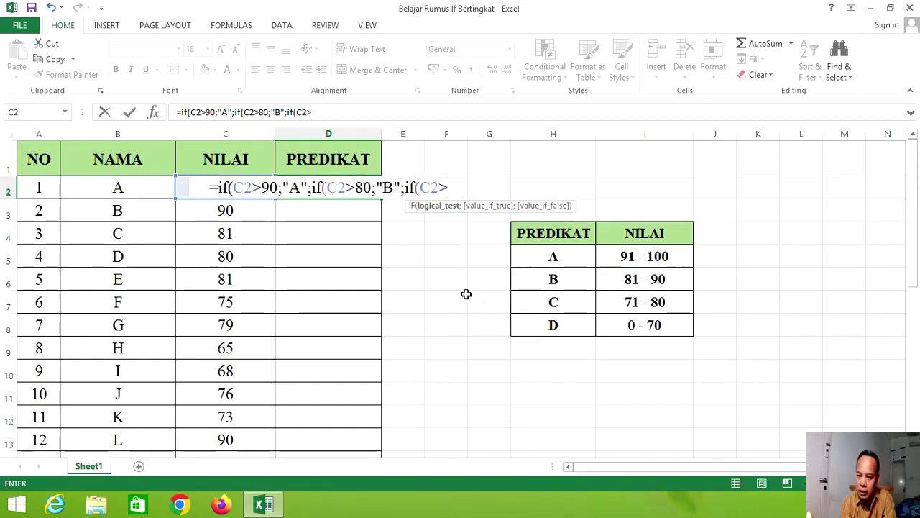
text(70)
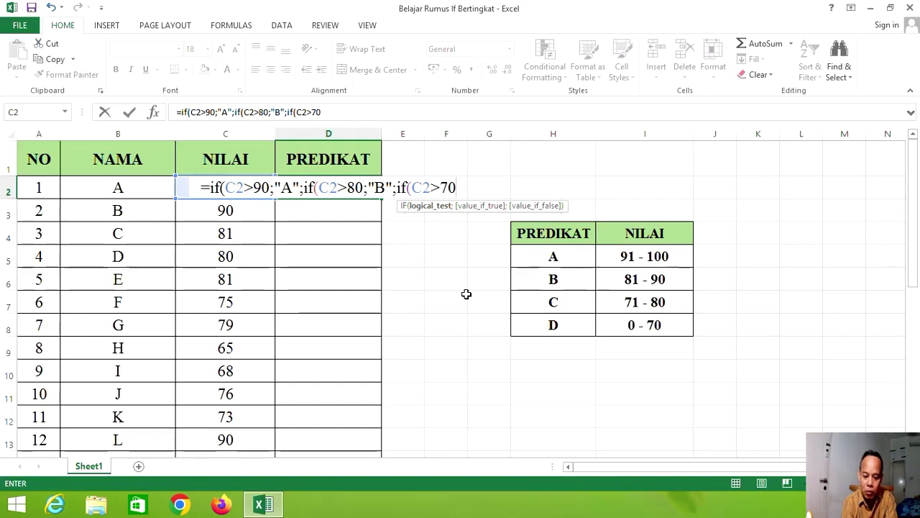
text(;)
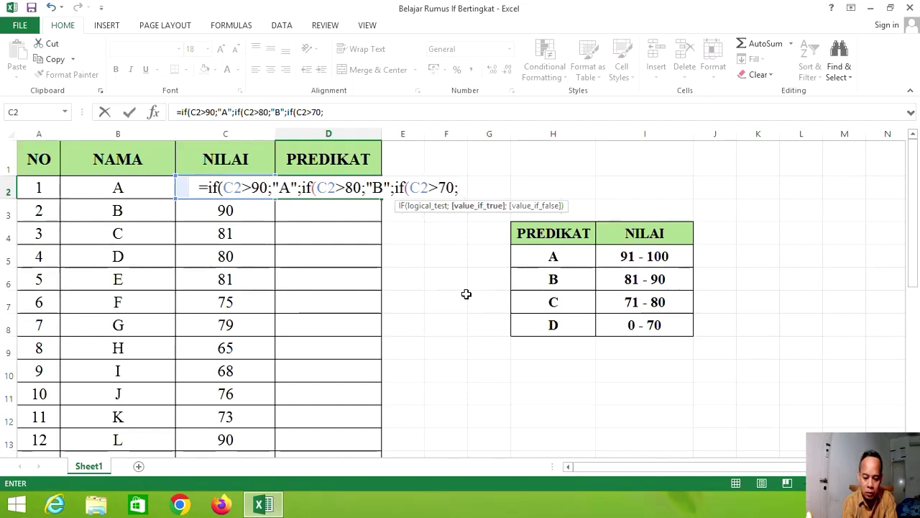
text("C)
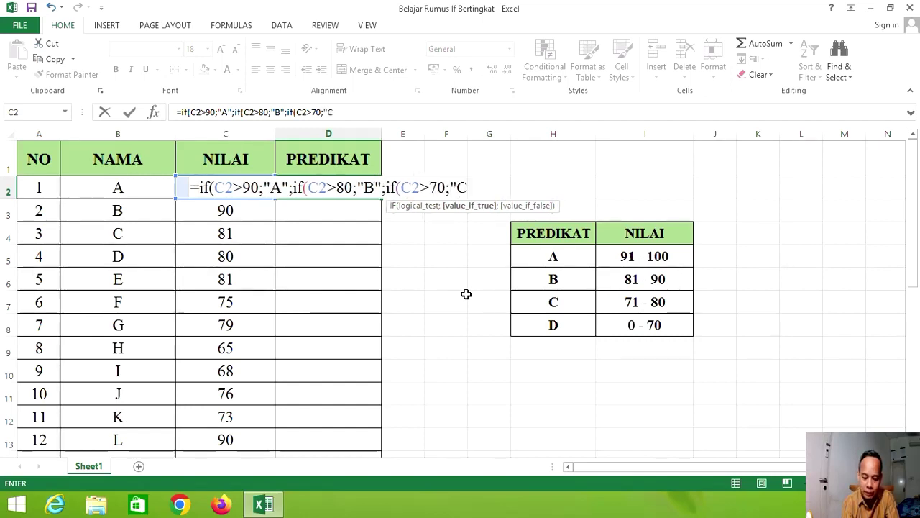
text(";)
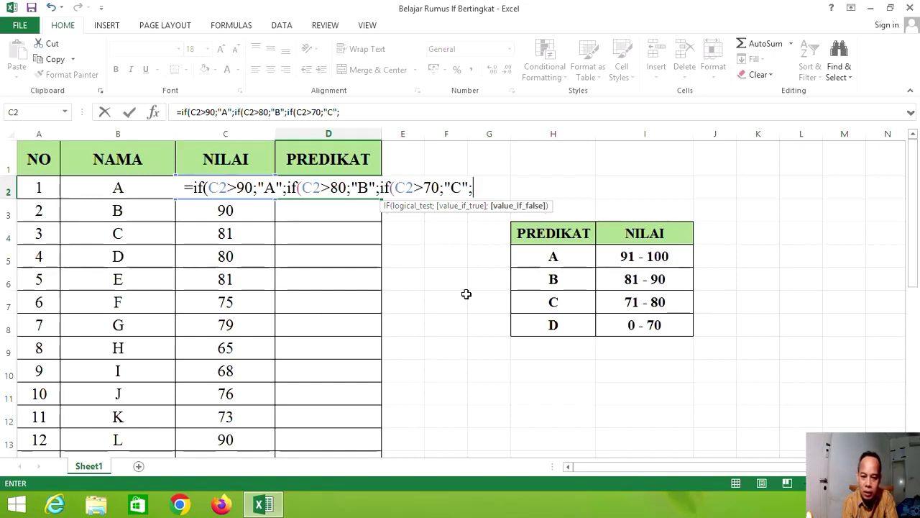
text(")
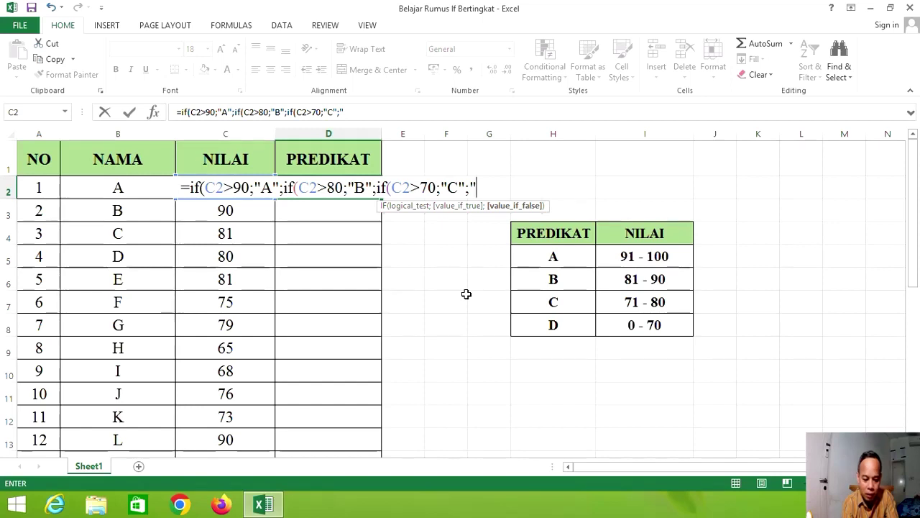
text(D)
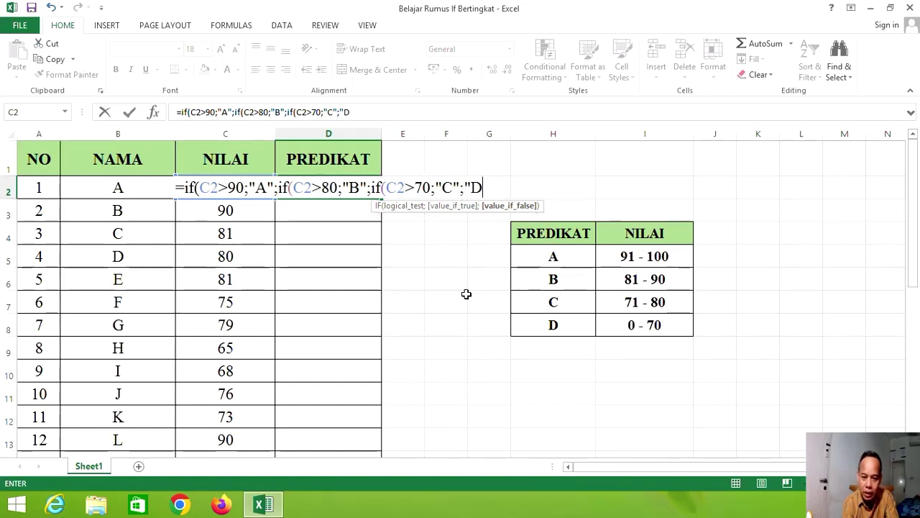
text(")
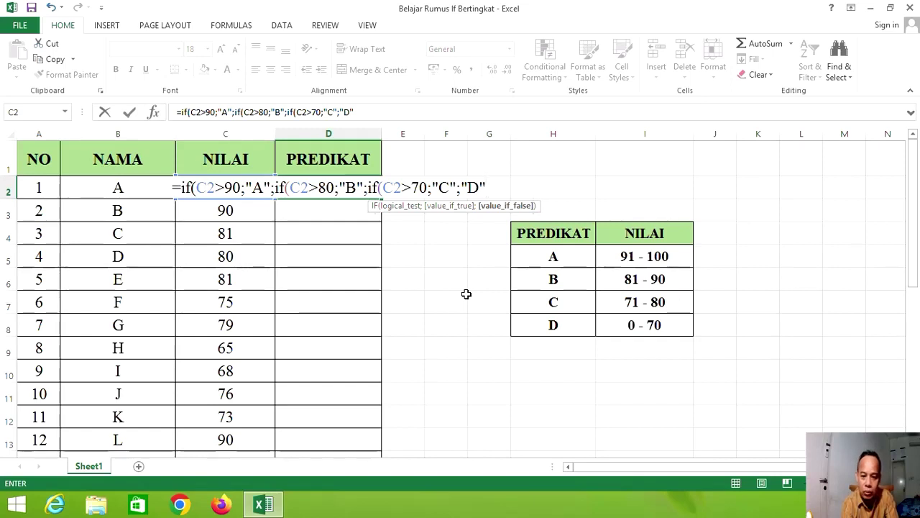
text())
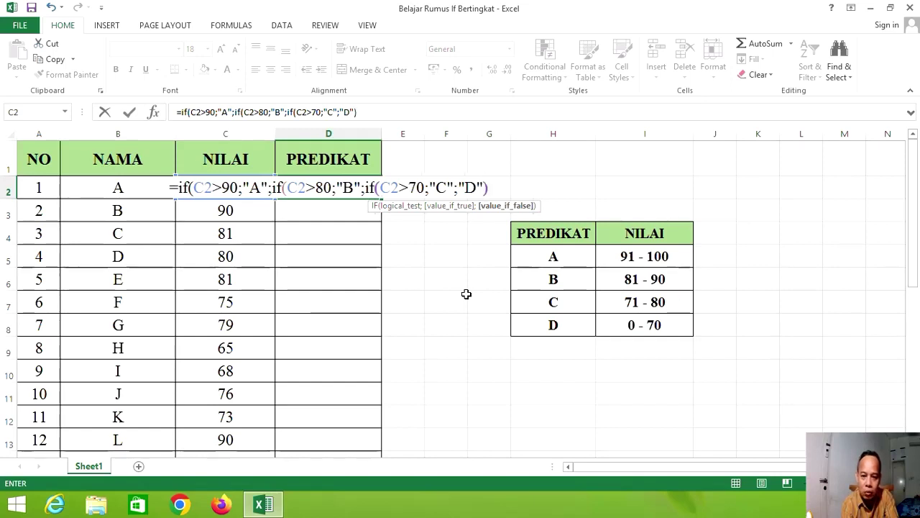
text()))
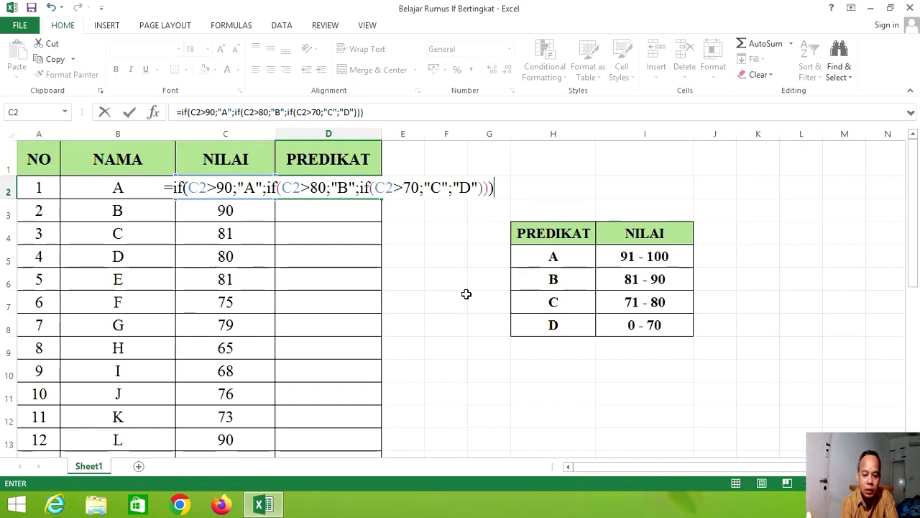
key(Return)
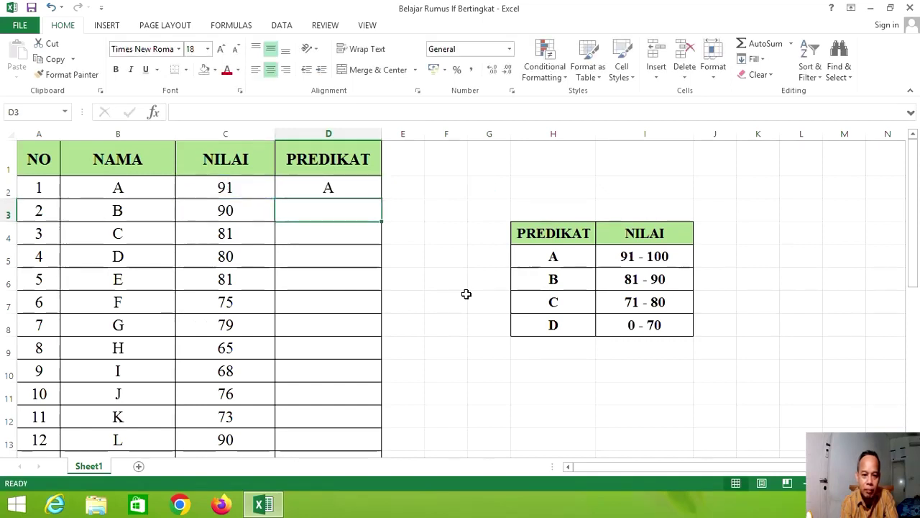
Reselect D2, the cell holding the first student's grade formula.
key(Up)
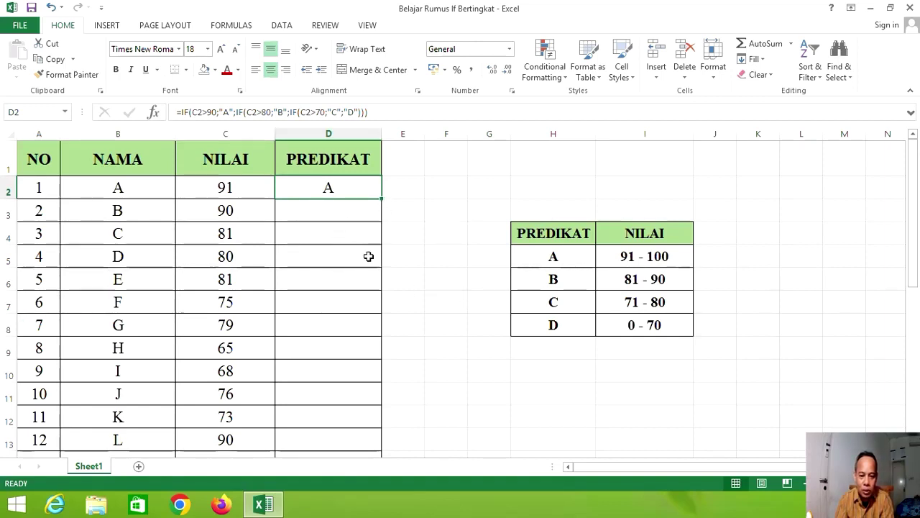
double_click(382, 199)
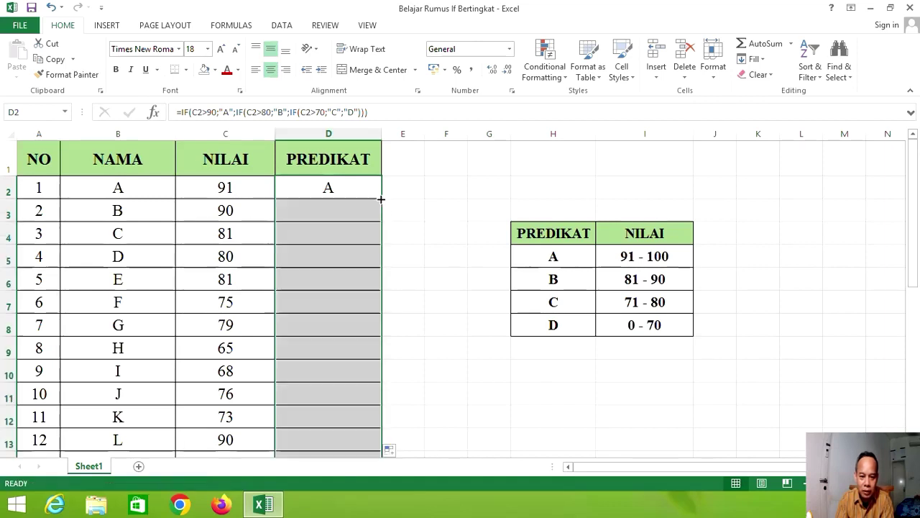
click(401, 258)
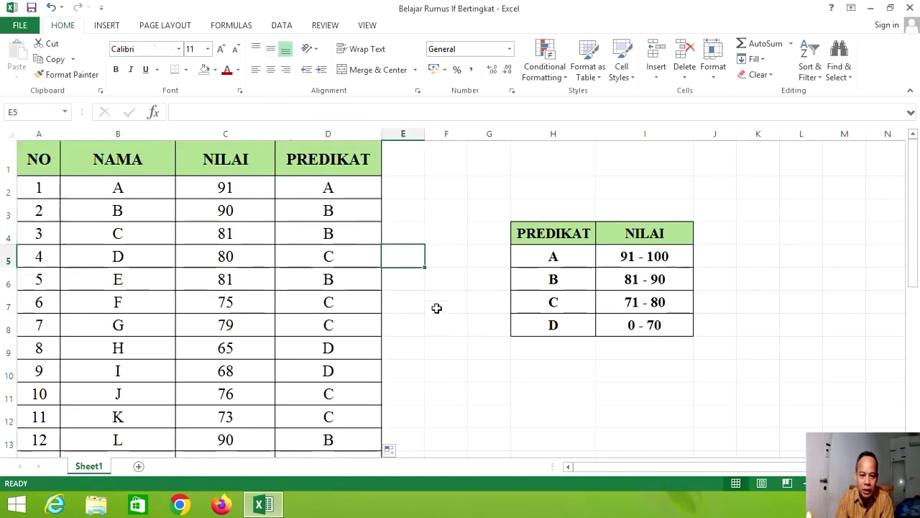
scroll(446, 313, down, 5)
scroll(460, 327, down, 3)
scroll(467, 335, up, 1)
scroll(470, 341, up, 4)
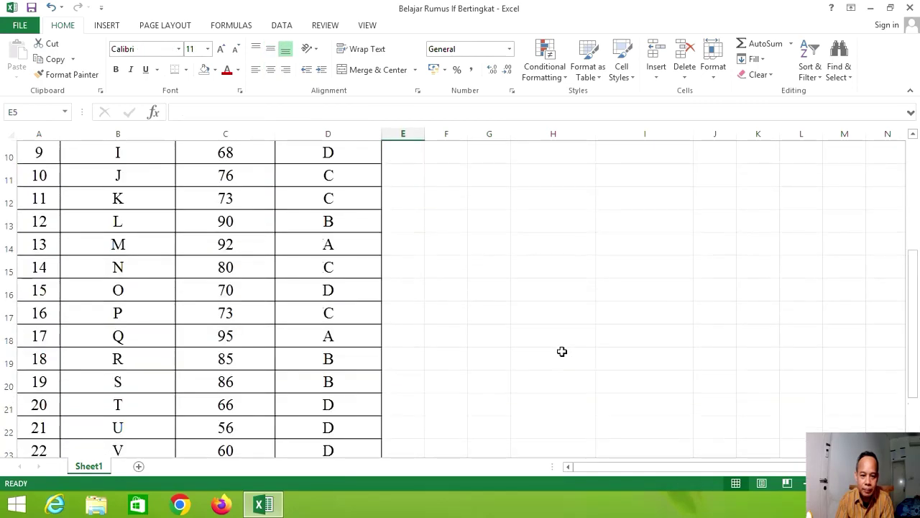
scroll(561, 351, up, 3)
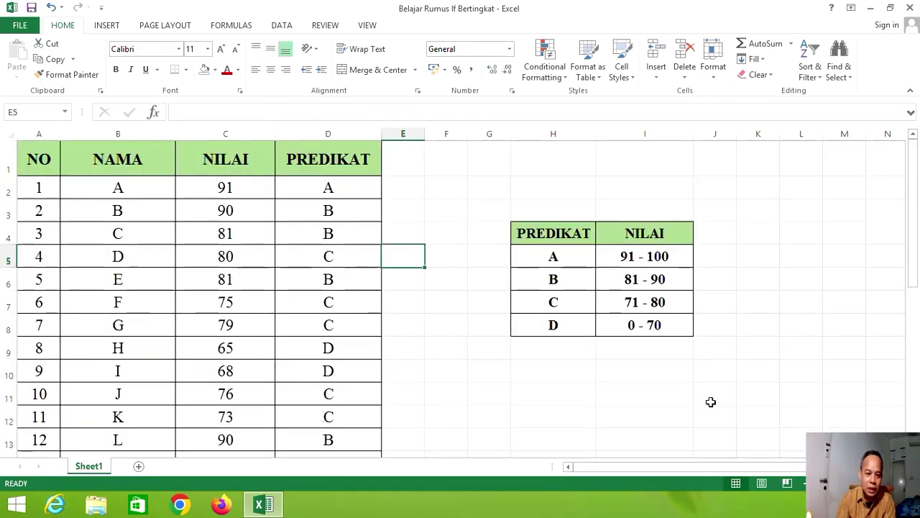